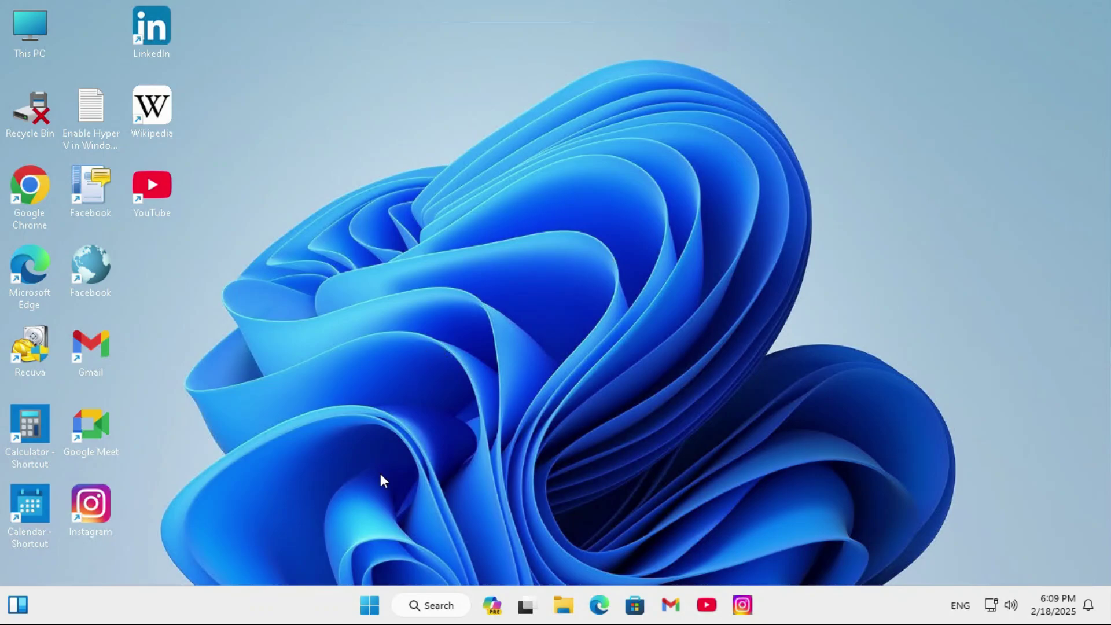
# Launch Windows Settings from the Start button's Win+X menu
pyautogui.rightClick(370, 605)
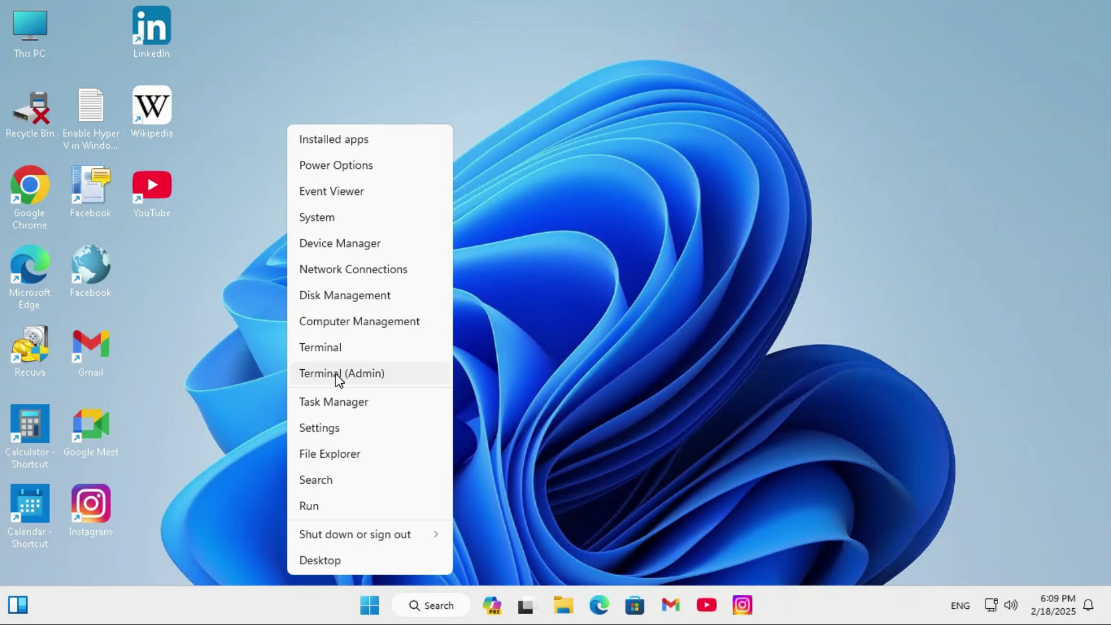
pyautogui.click(318, 427)
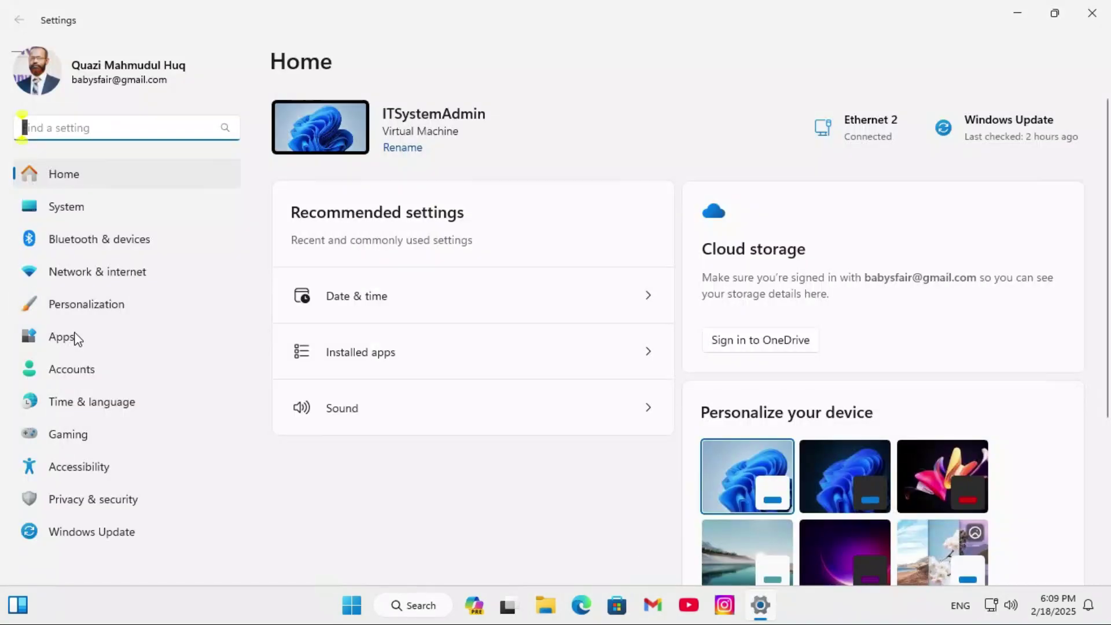
# Go to Time & language, then the Date & time page
pyautogui.click(88, 403)
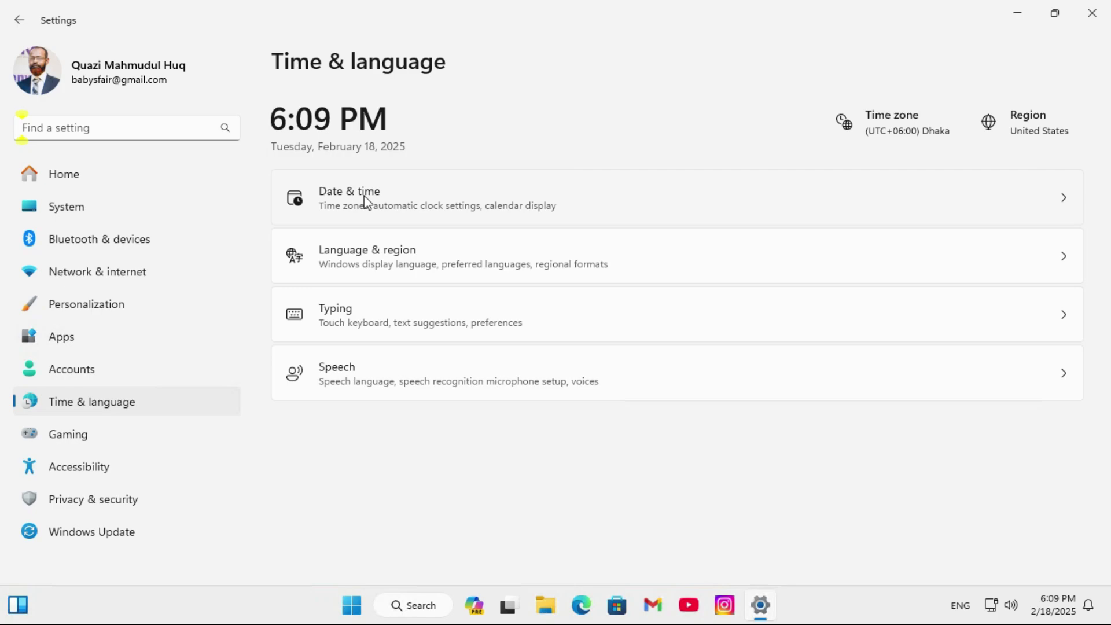
pyautogui.click(355, 198)
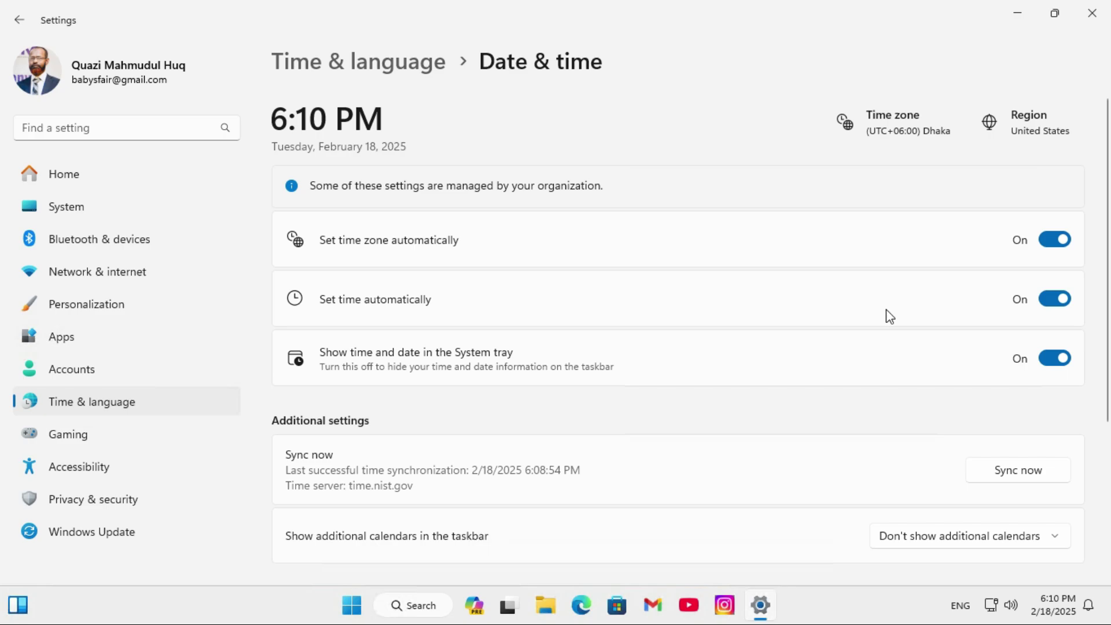
# Switch 'Set time automatically' and 'Set time zone automatically' to Off
pyautogui.click(1055, 300)
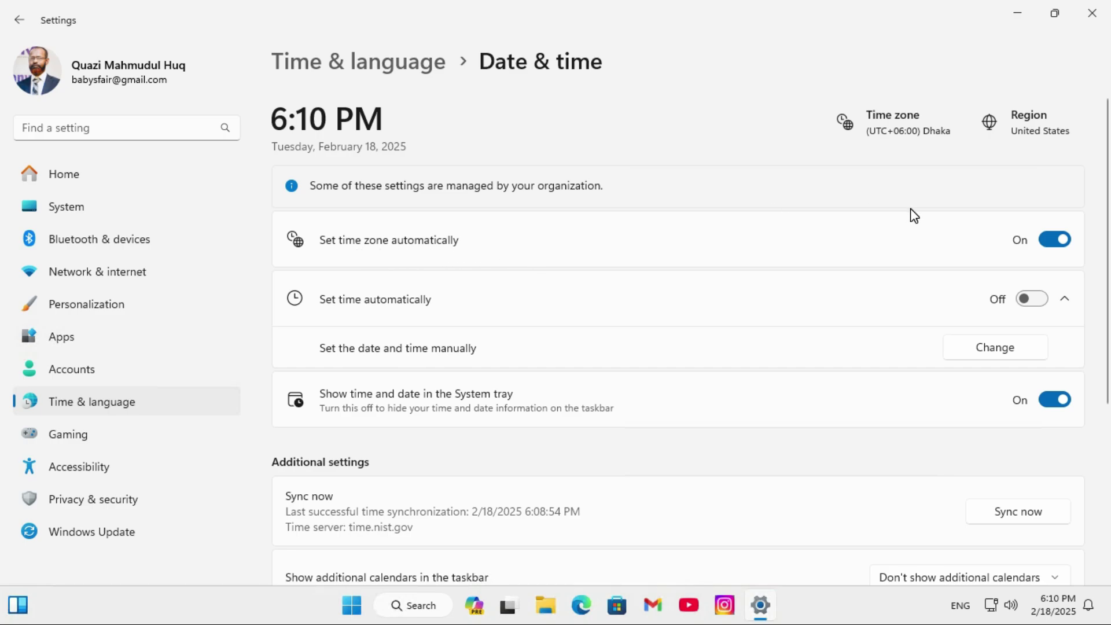
pyautogui.click(1048, 242)
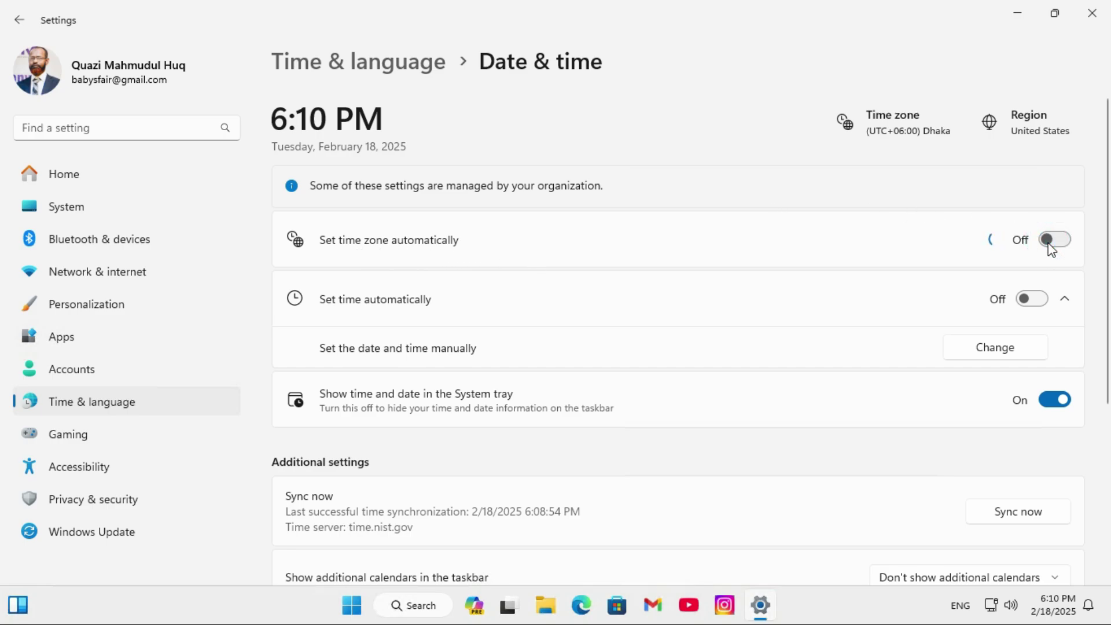